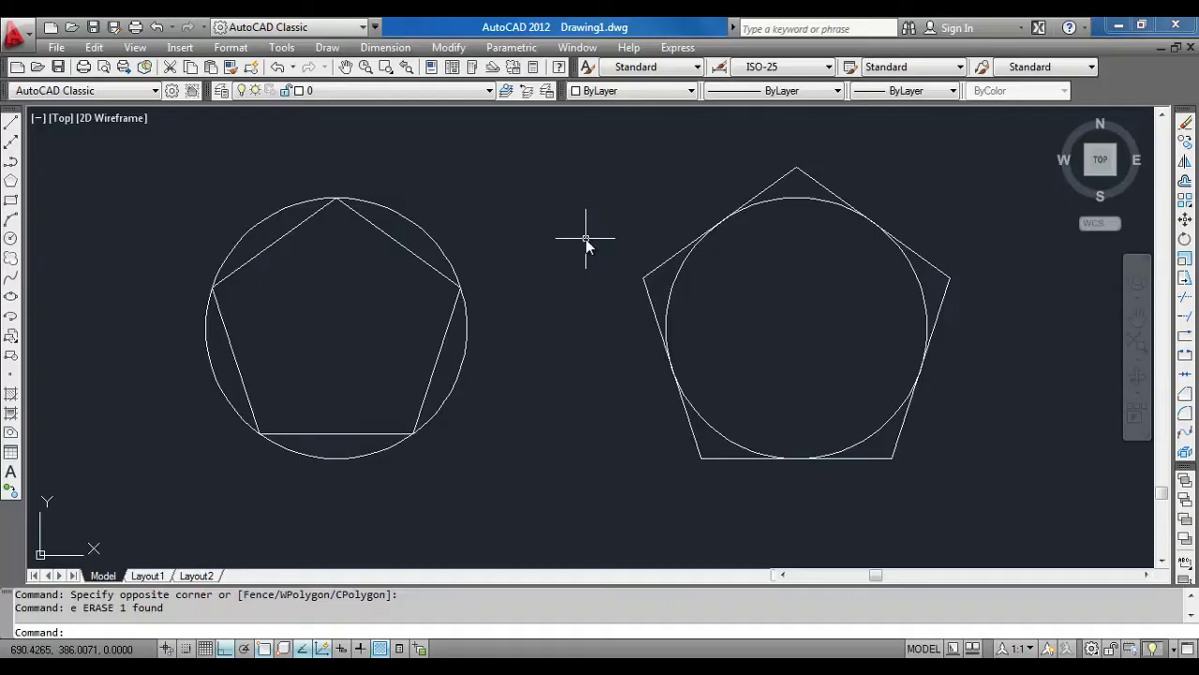
Erase both earlier circles and pentagons with a crossing selection
click(843, 168)
click(262, 271)
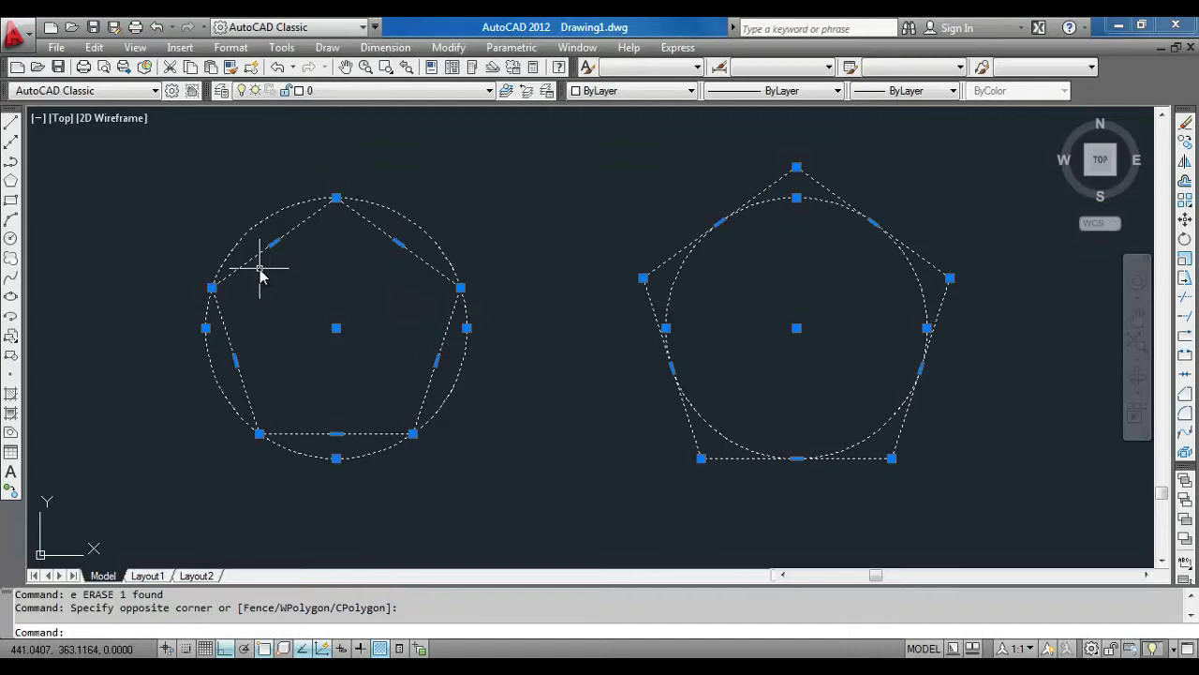
key(Delete)
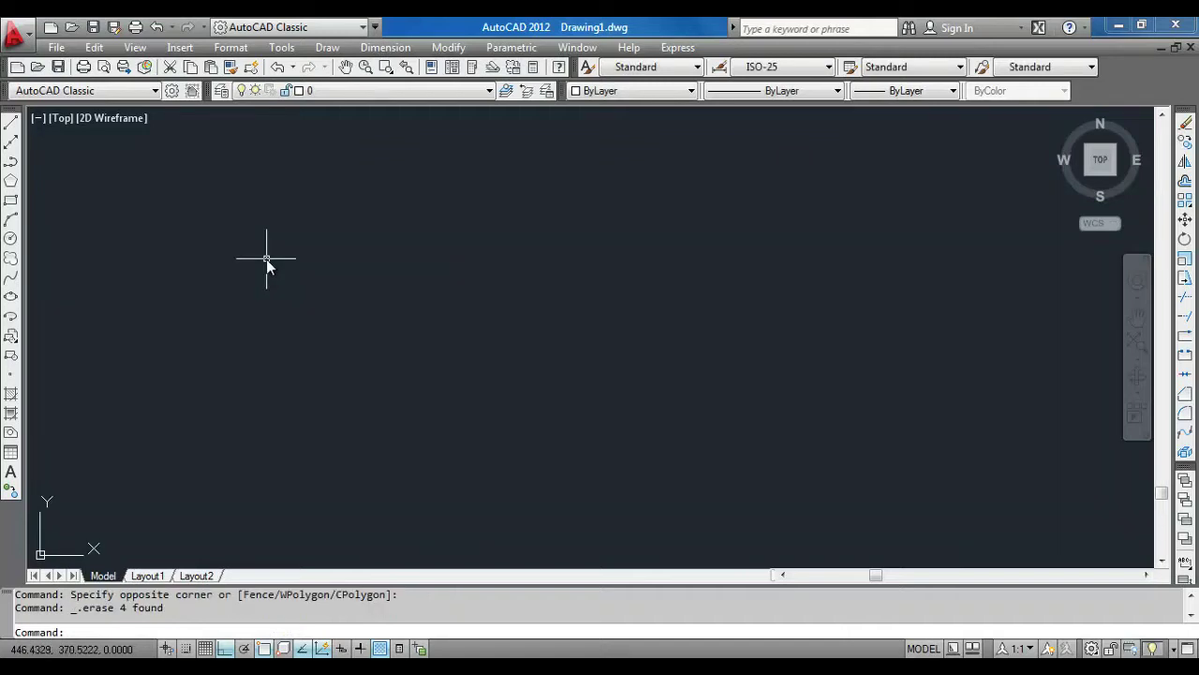
Draw a new circle of radius 100 on the empty canvas
text(c)
key(Return)
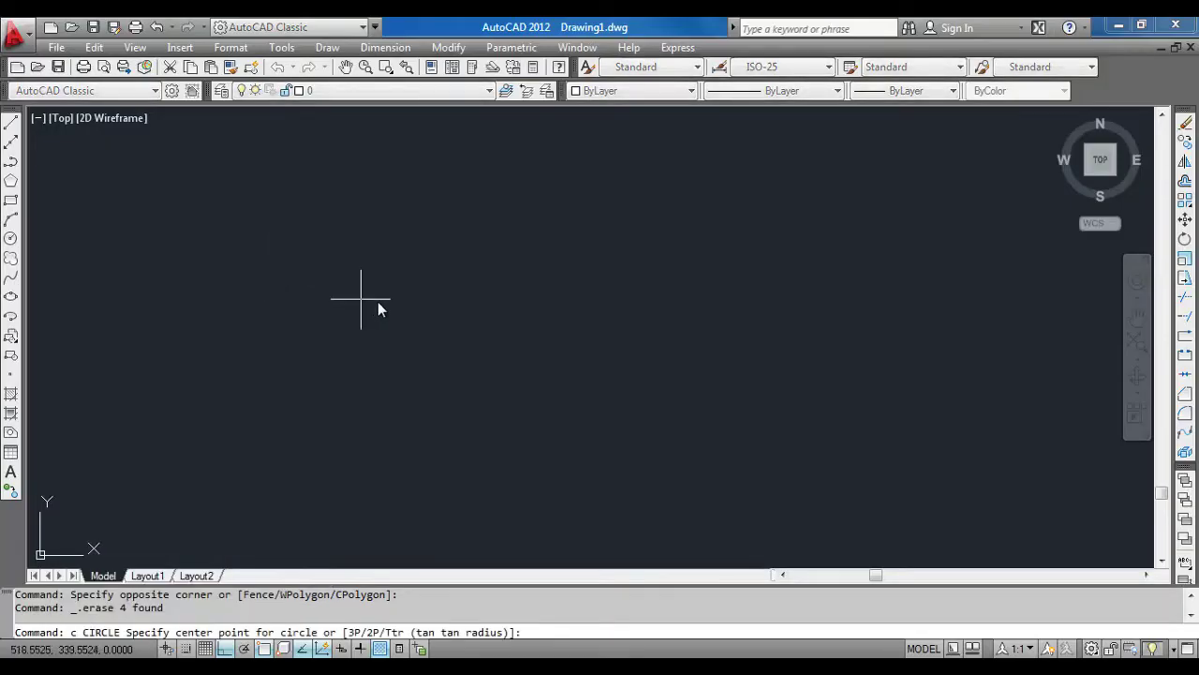
click(321, 313)
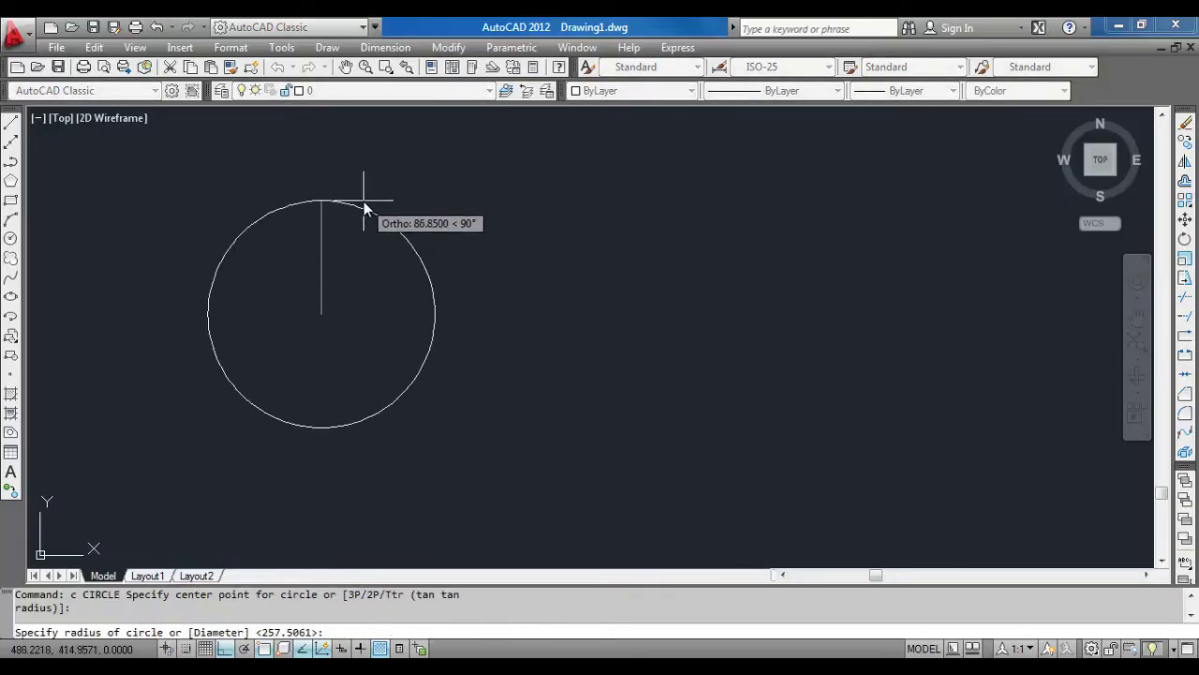
text(100)
key(Return)
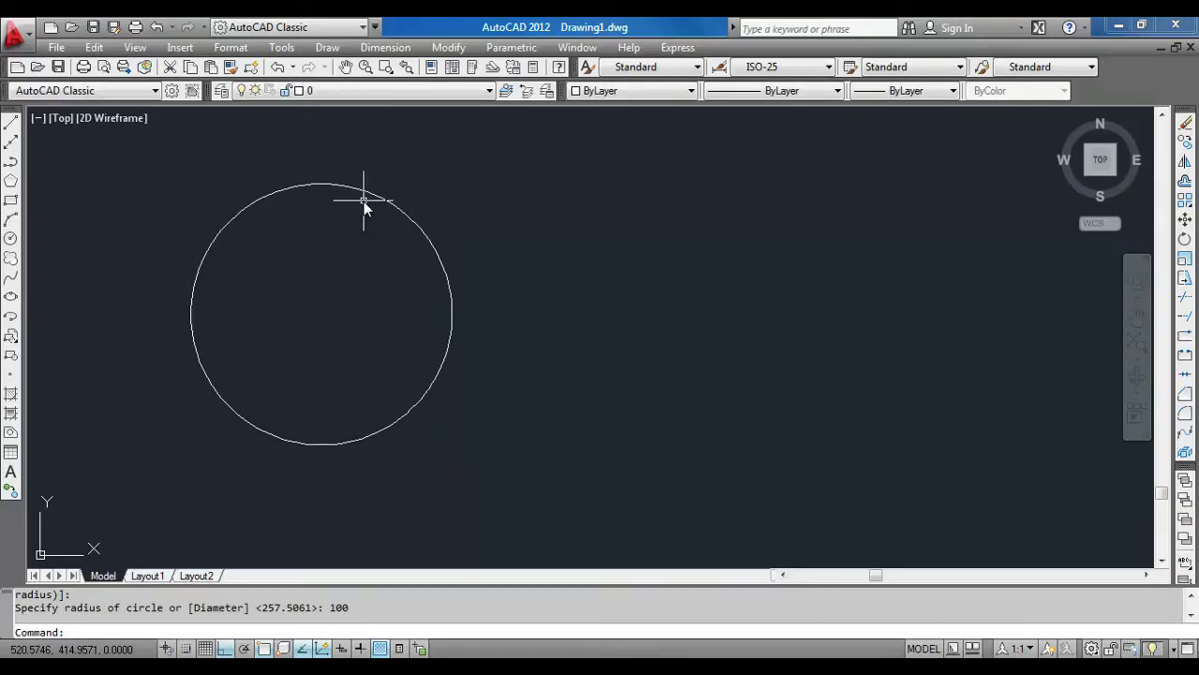
Start a 7-sided polygon at the circle's centre using the Inscribed option
text(P)
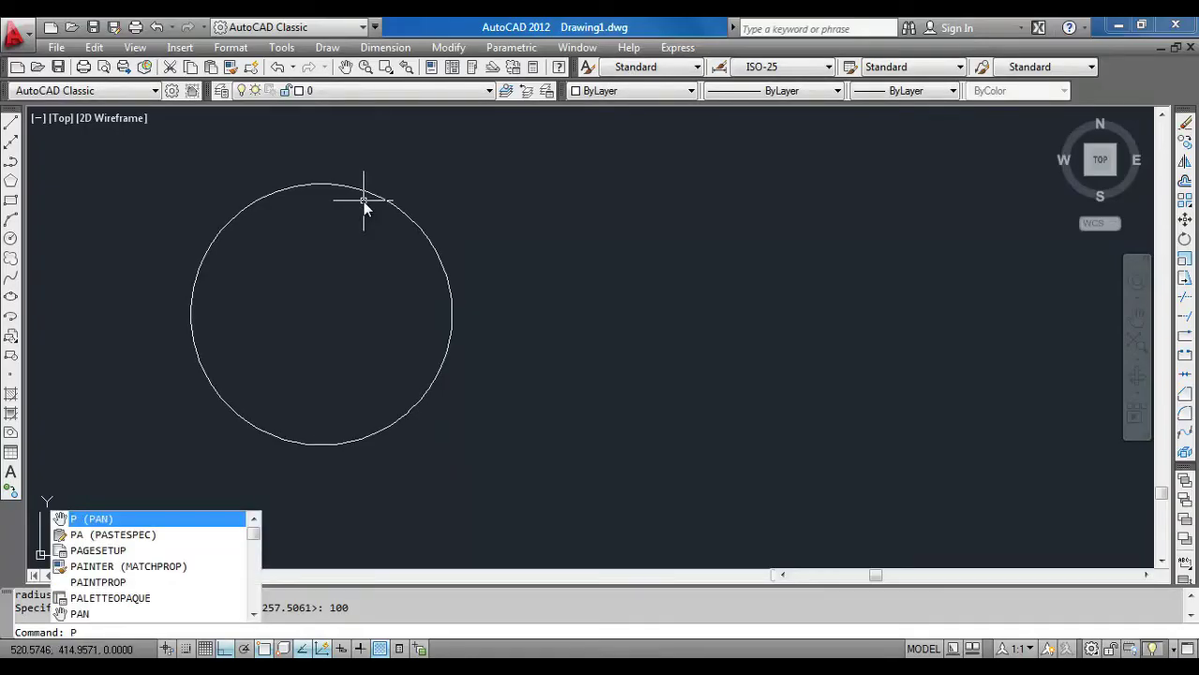
text(OL)
key(Return)
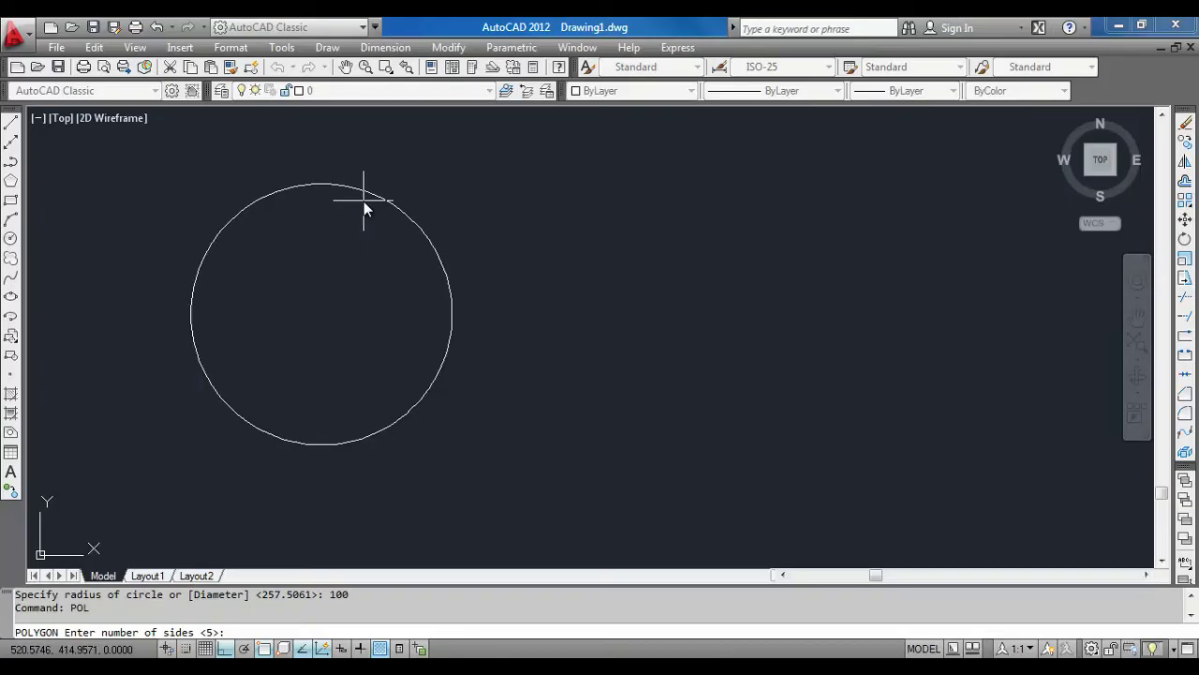
text(7)
key(Return)
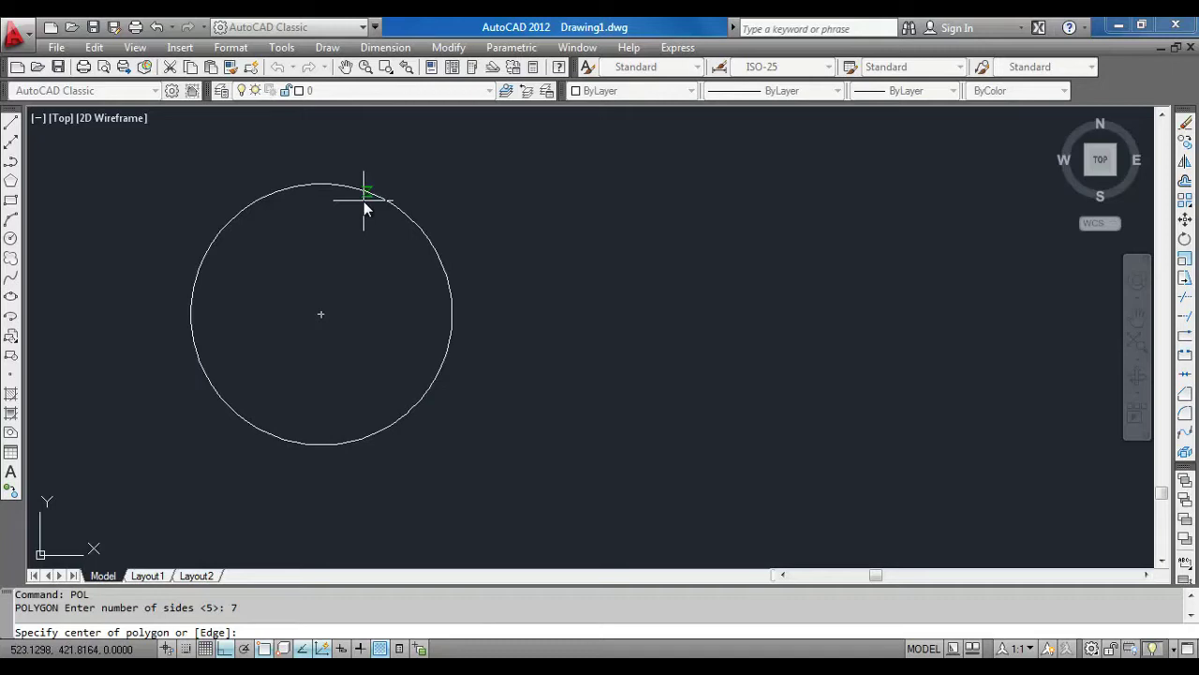
click(322, 313)
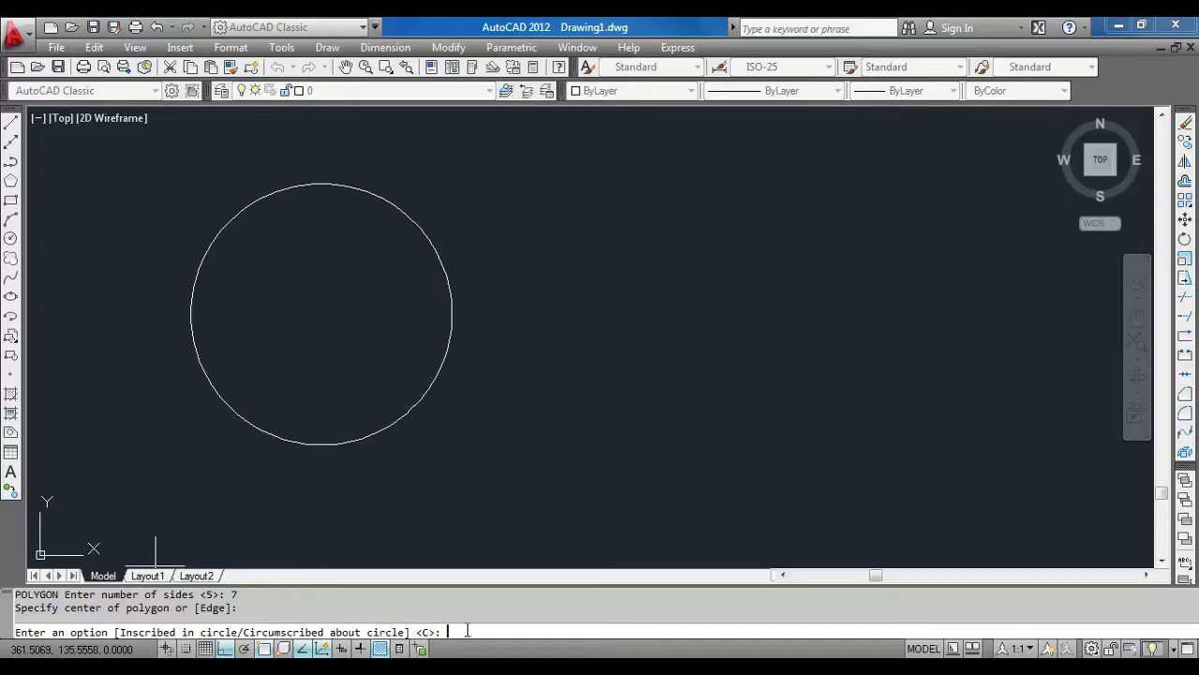
text(i)
Give the inscribed heptagon a radius of 100 so its vertices touch the circle
key(Return)
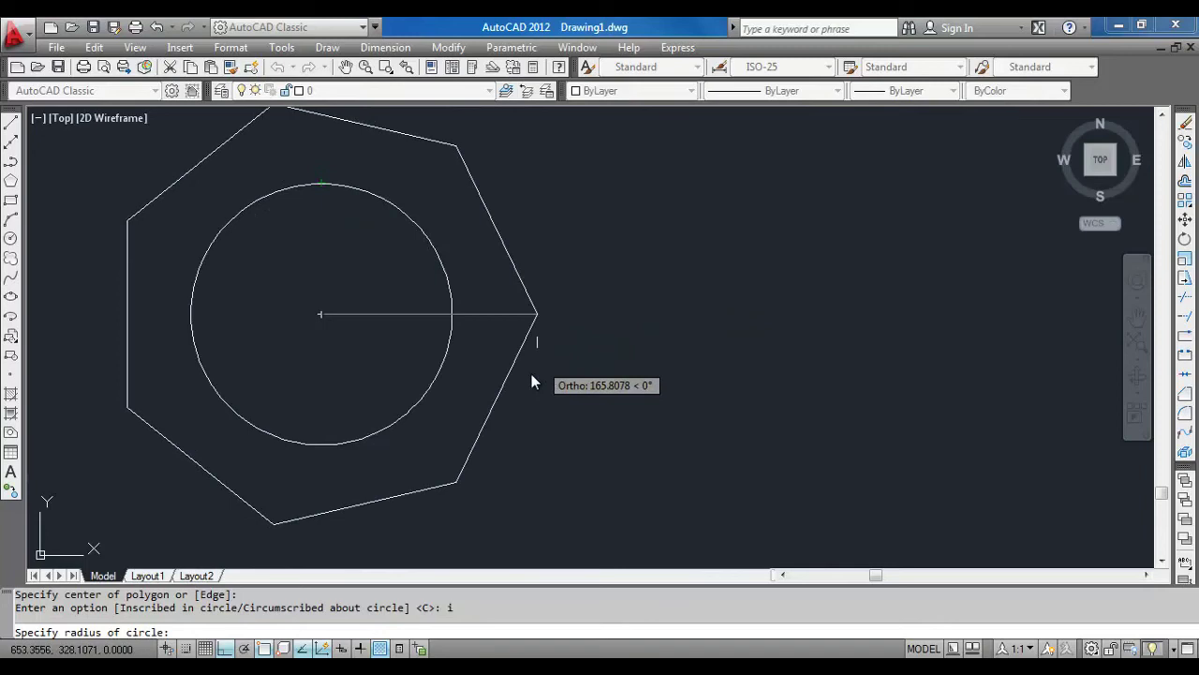
text(100)
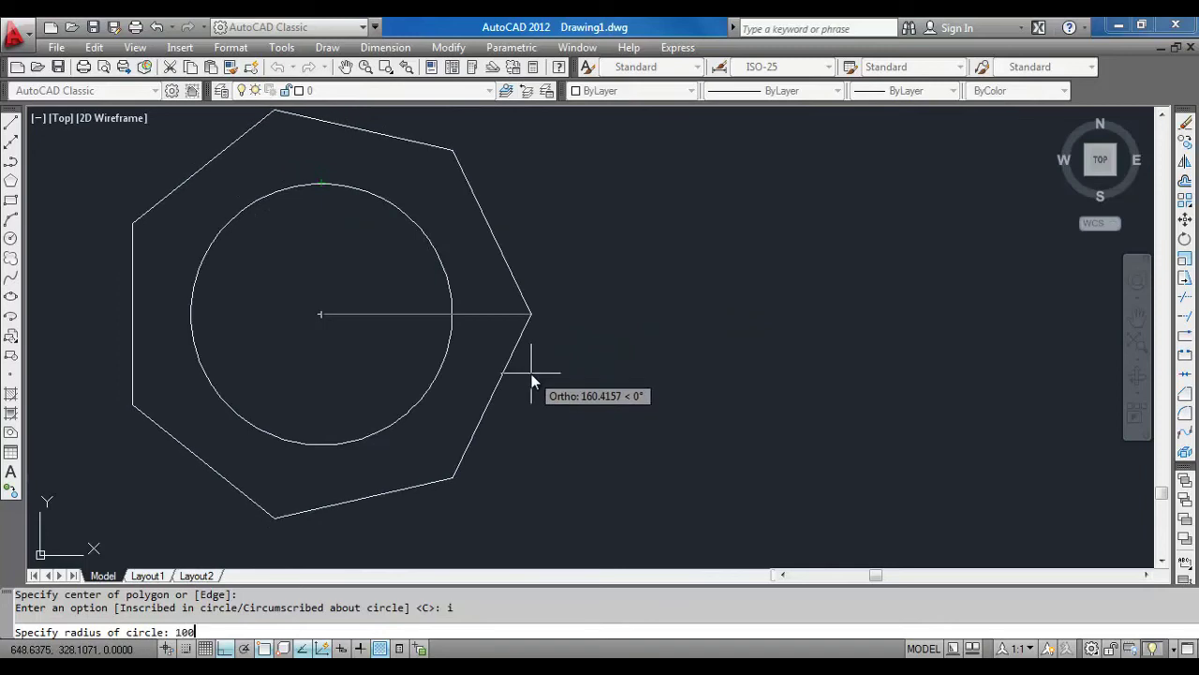
key(Return)
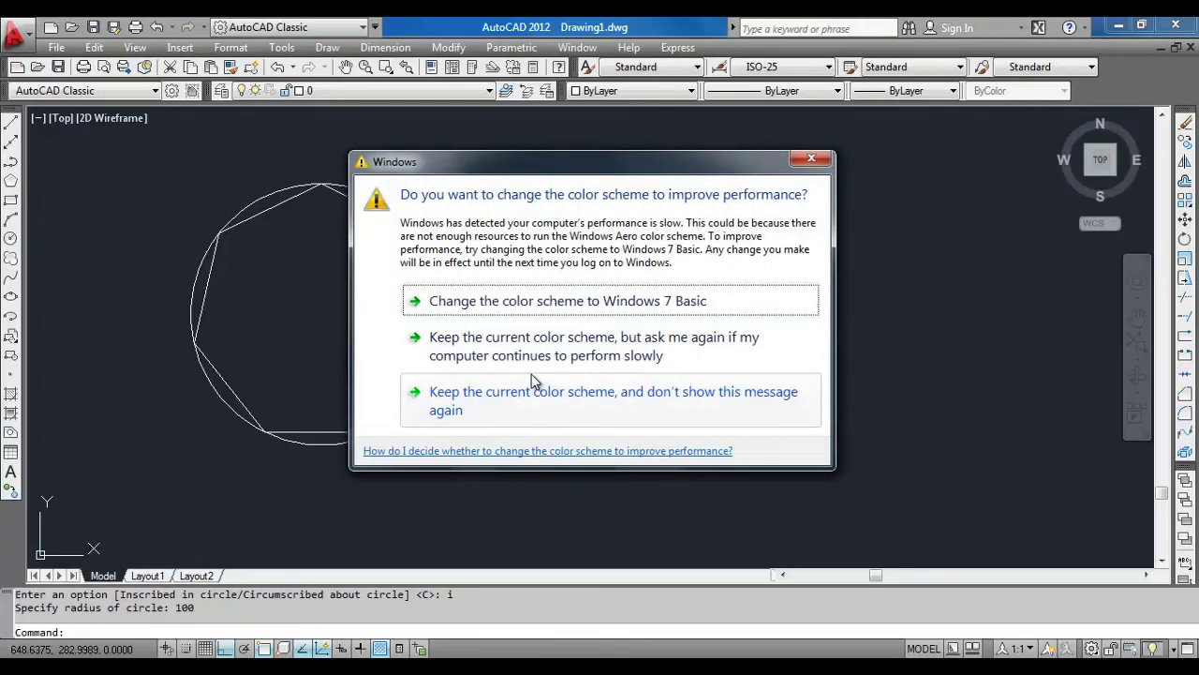
Draw a 7-sided polygon circumscribed about the circle, centred on it, radius 100
click(536, 395)
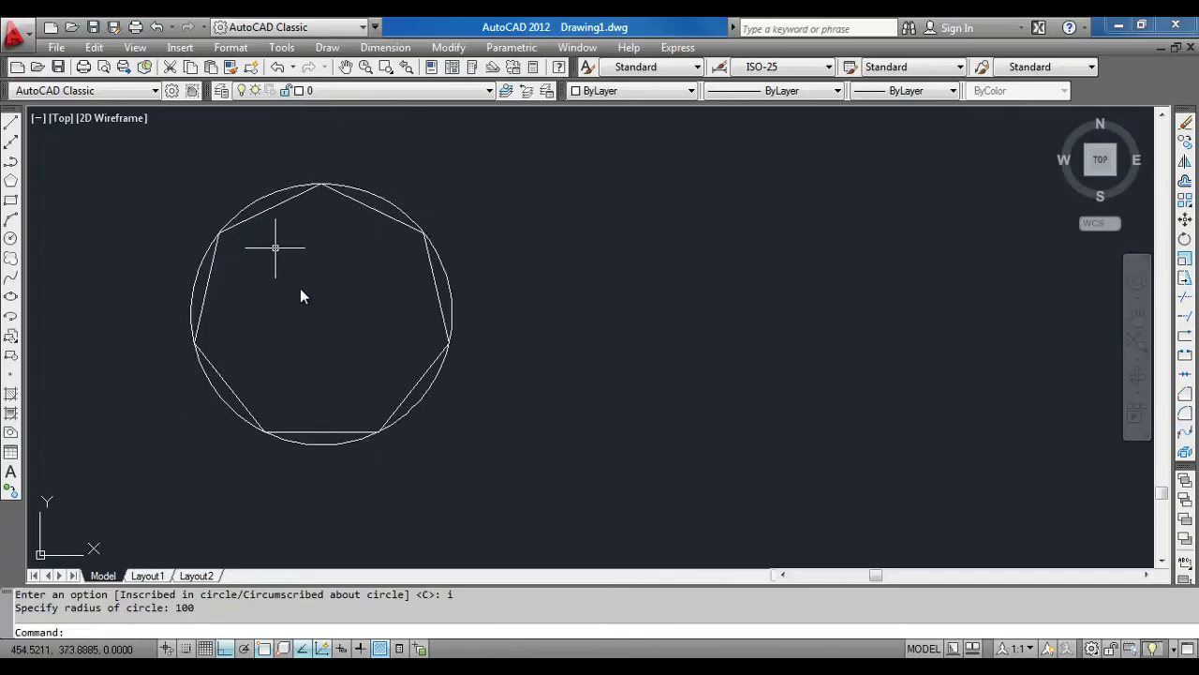
text(PO)
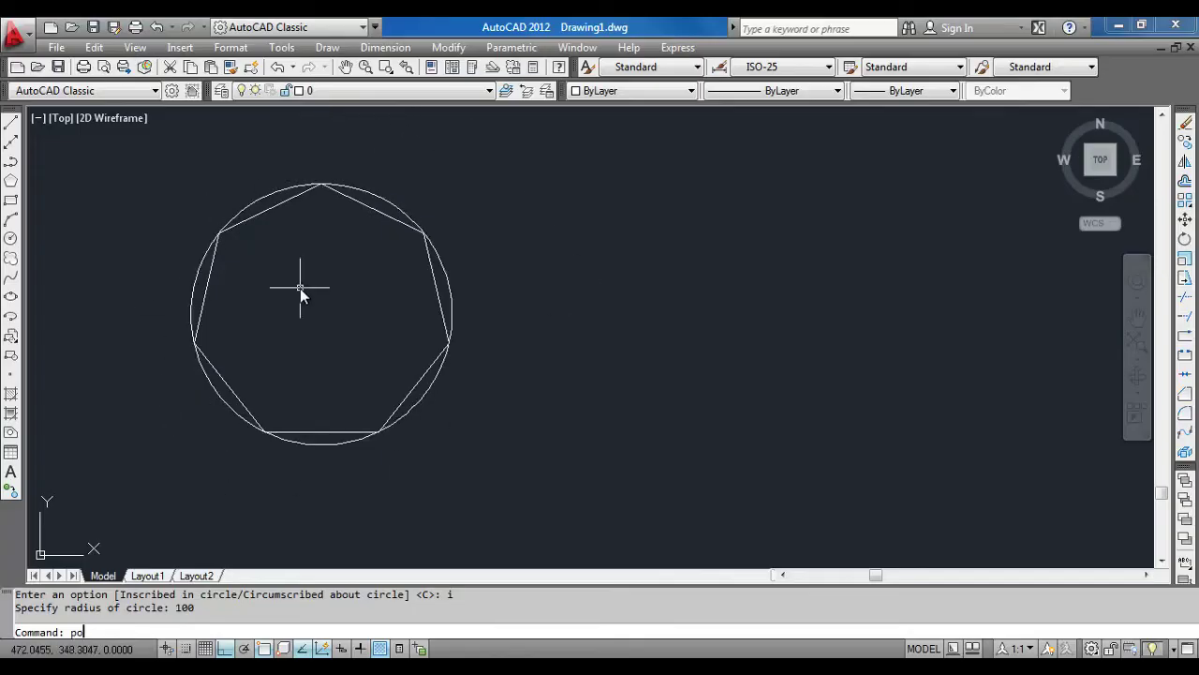
text(L)
key(Return)
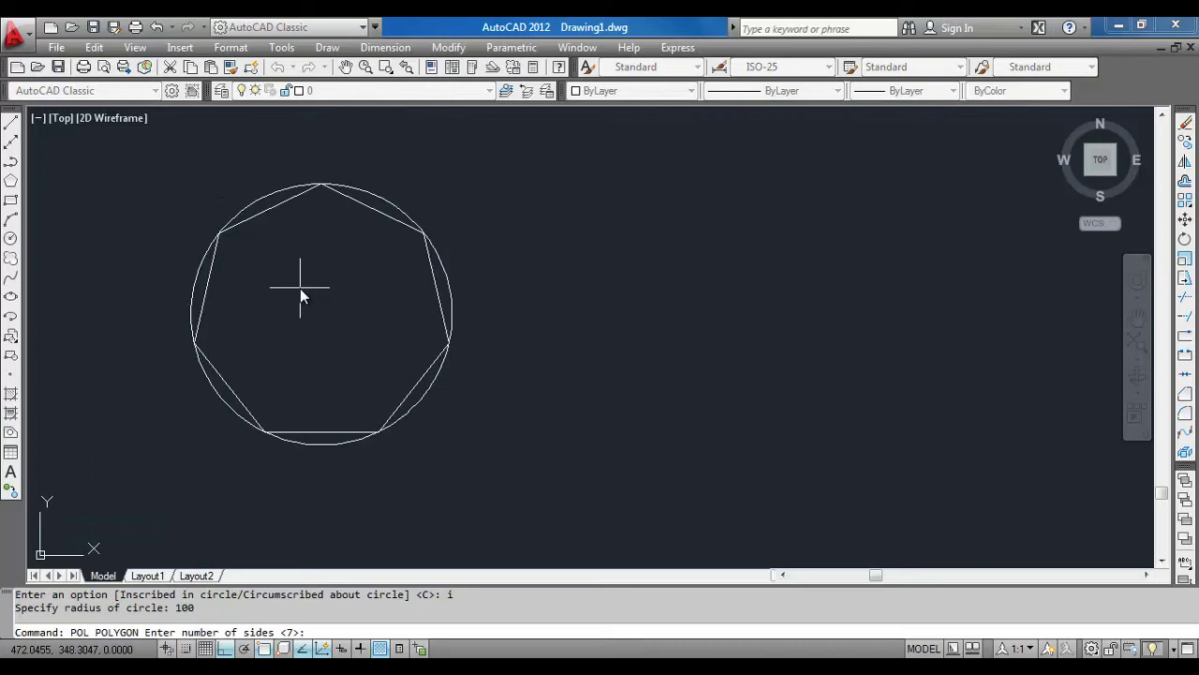
key(Return)
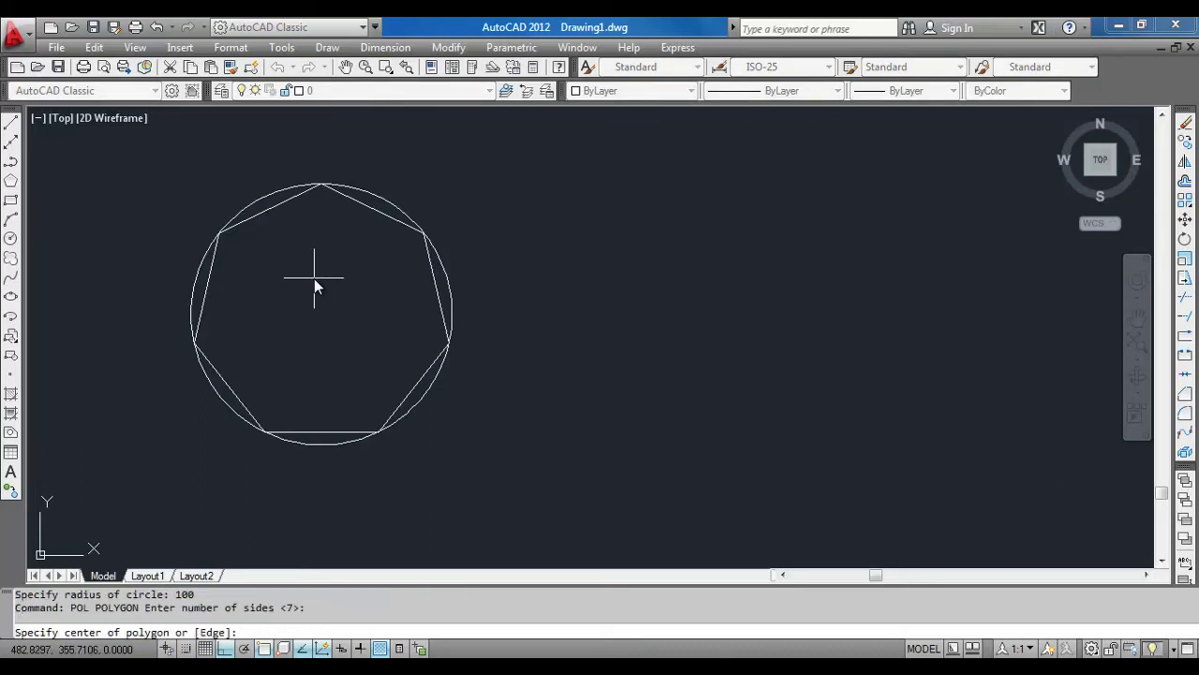
click(323, 318)
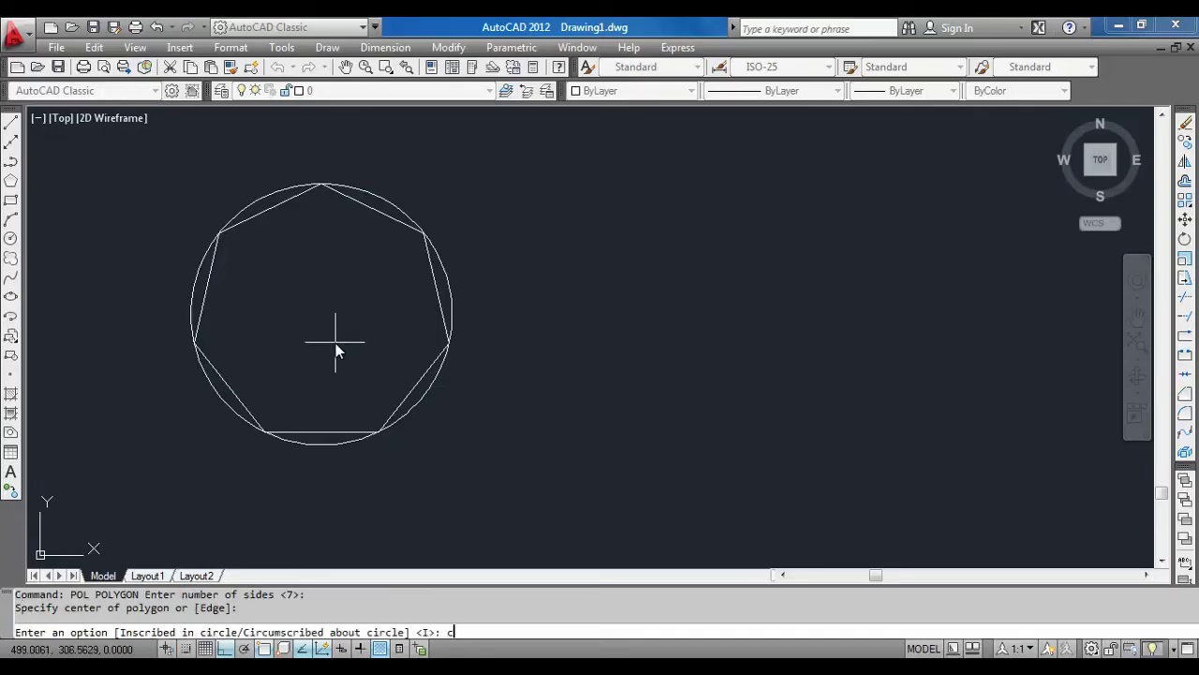
text(c)
key(Return)
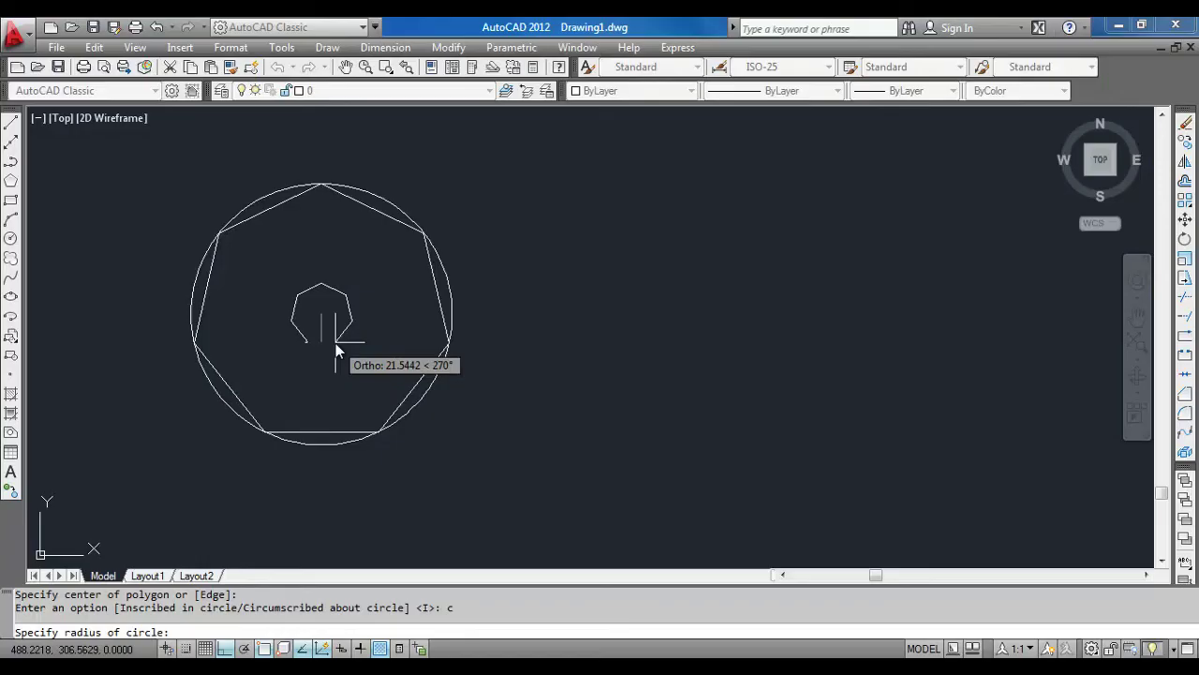
text(100)
key(Return)
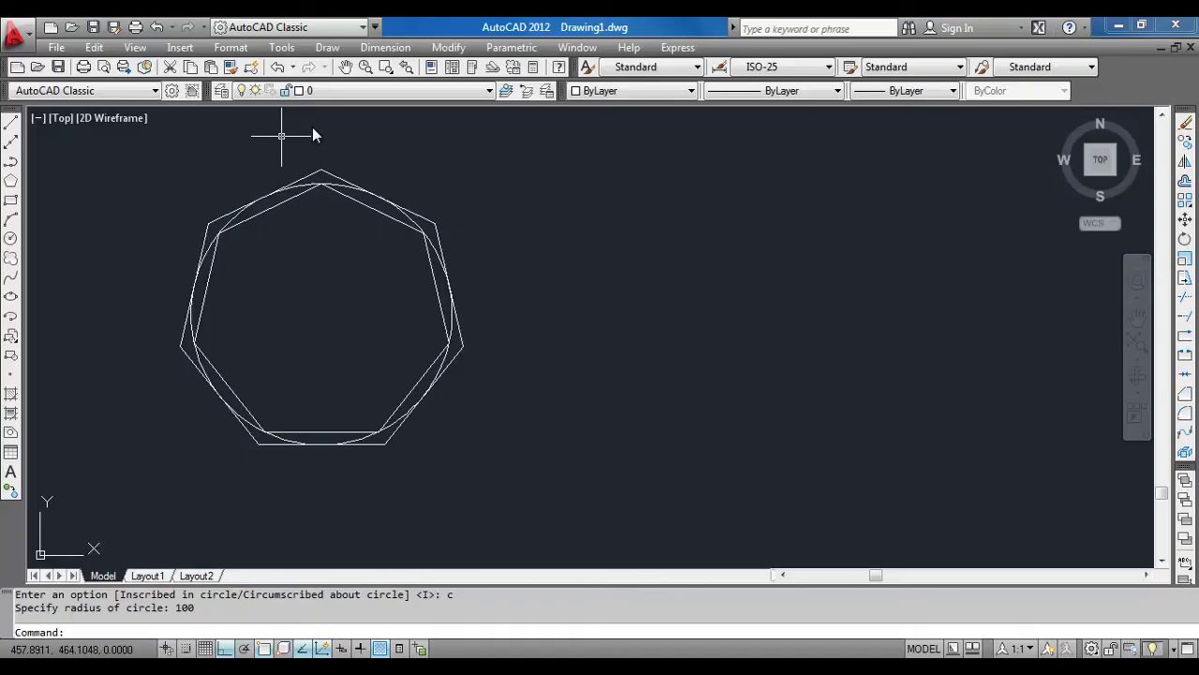
click(327, 137)
click(307, 175)
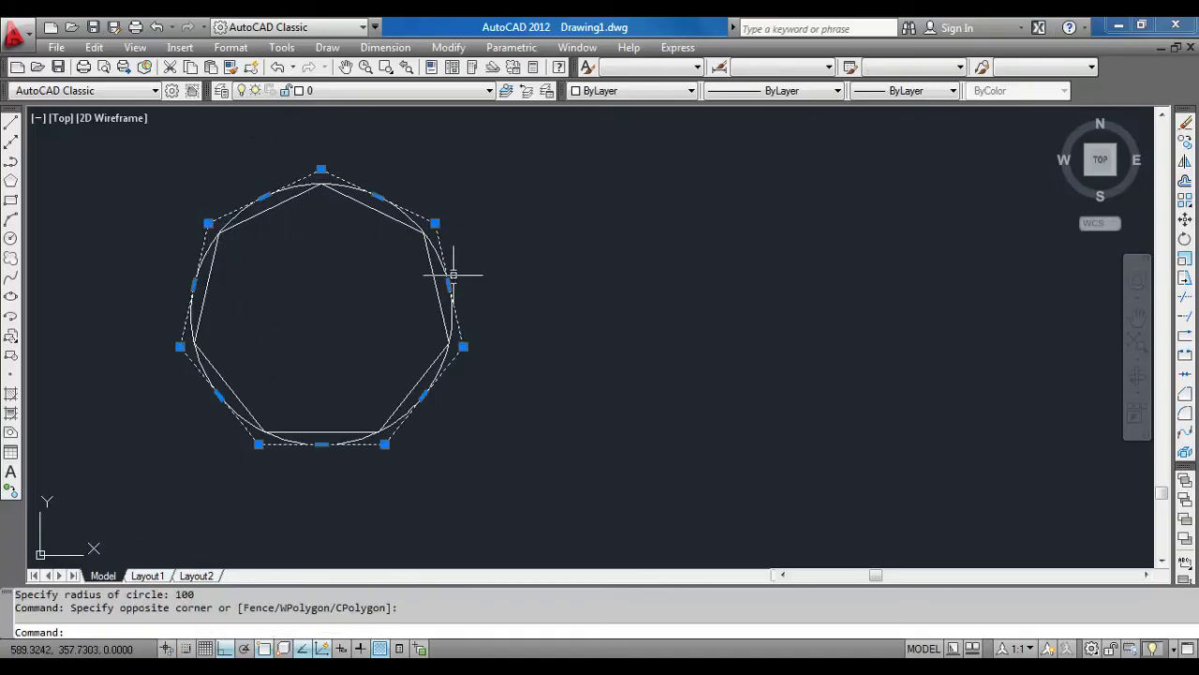
key(Escape)
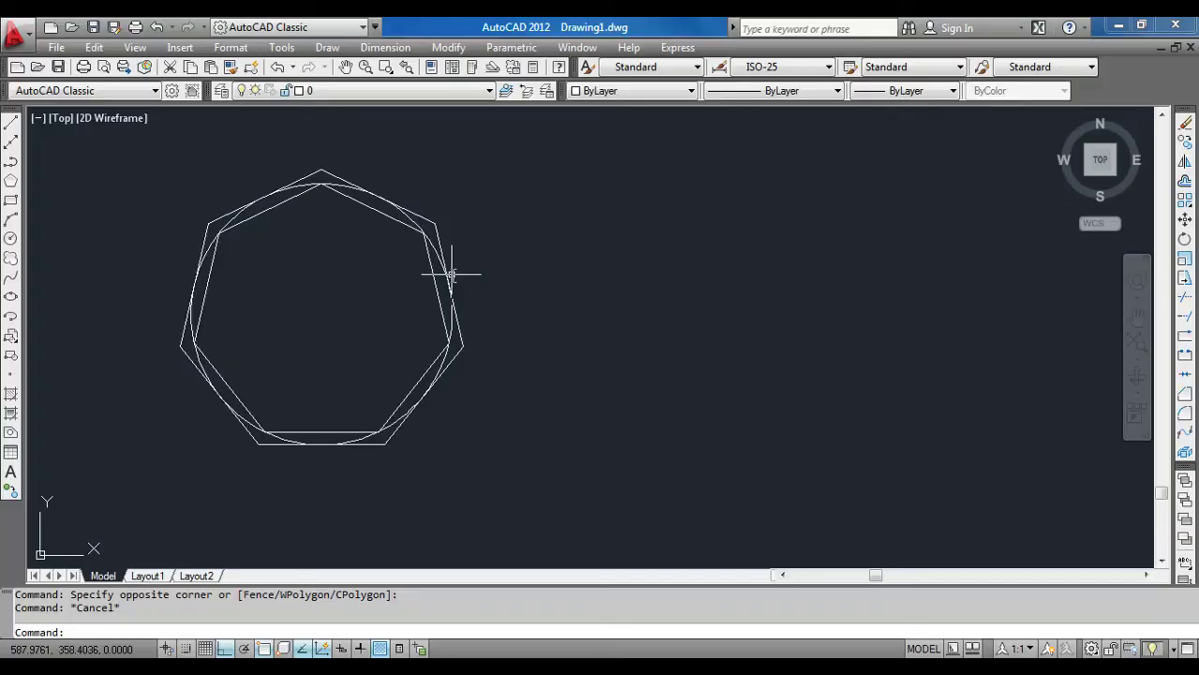